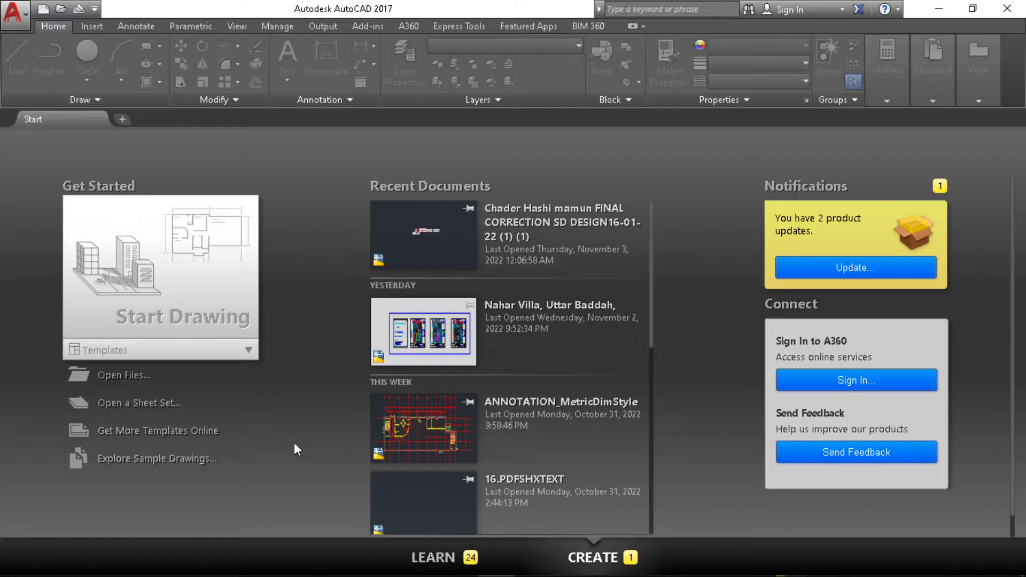
{"action": "left_click", "coordinate": [249, 351]}
{"action": "left_click", "coordinate": [42, 8]}
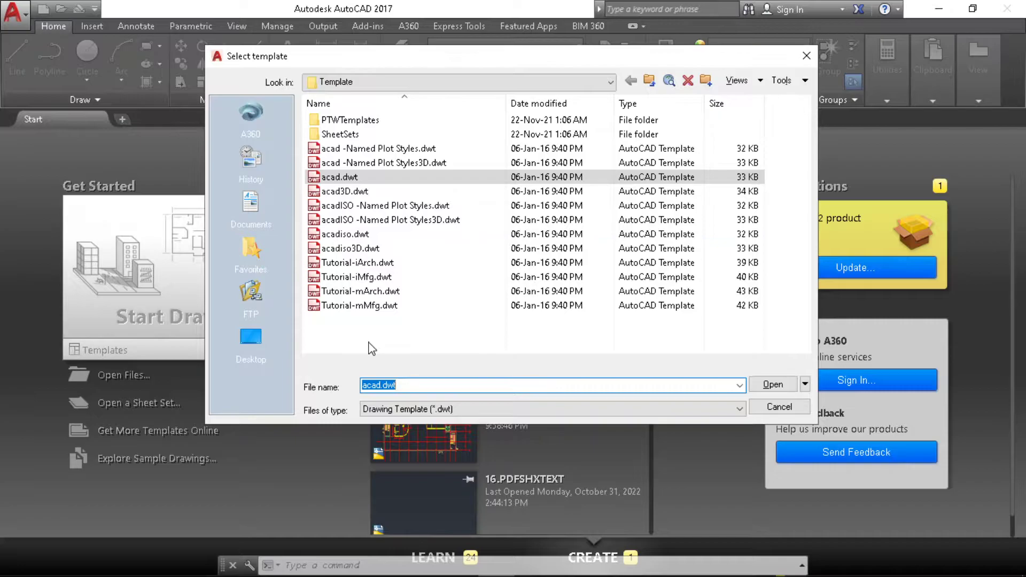
{"action": "left_click", "coordinate": [372, 348]}
{"action": "left_click_drag", "start_coordinate": [383, 57], "coordinate": [461, 23]}
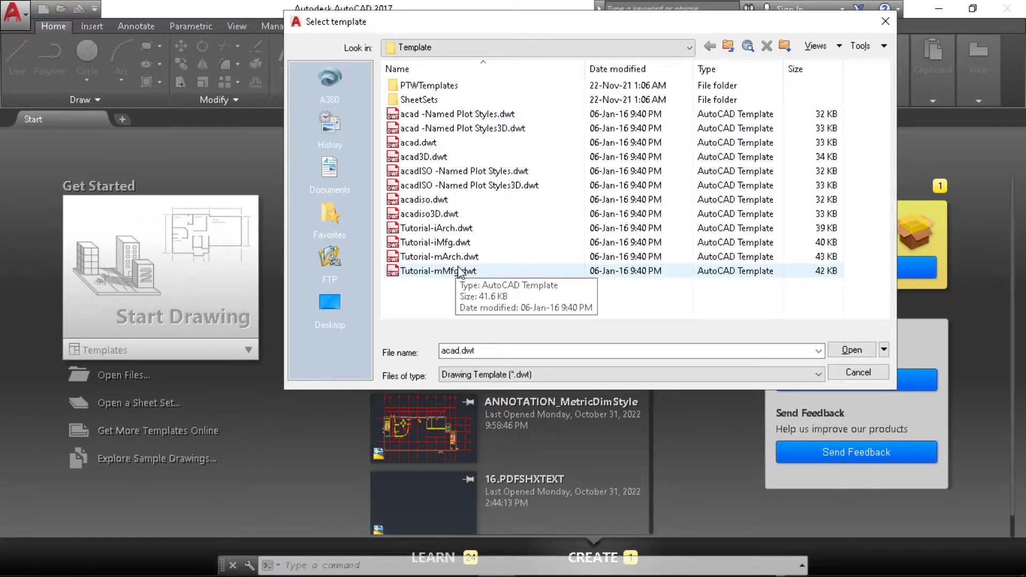
{"action": "left_click", "coordinate": [455, 206]}
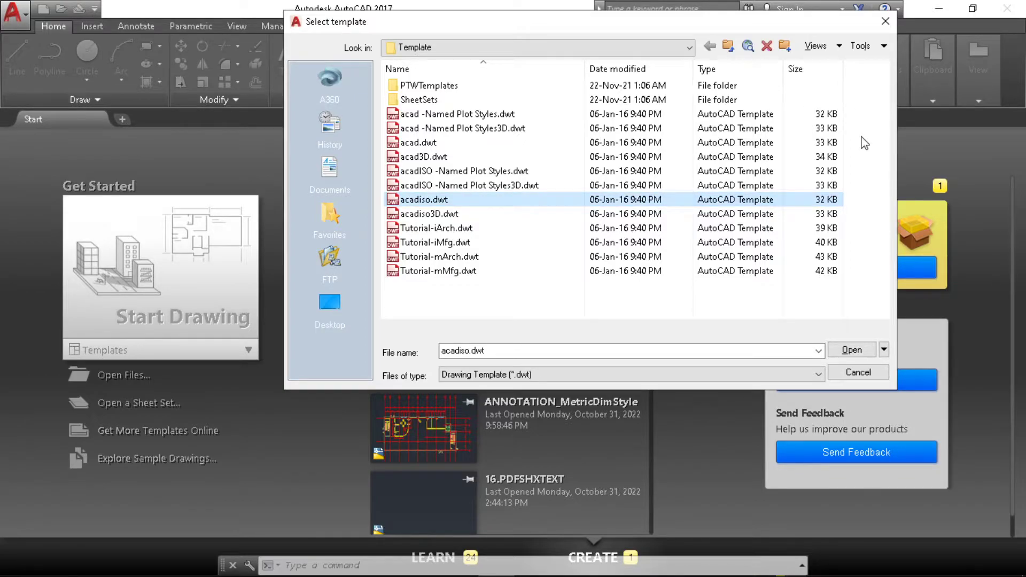
{"action": "left_click", "coordinate": [848, 368]}
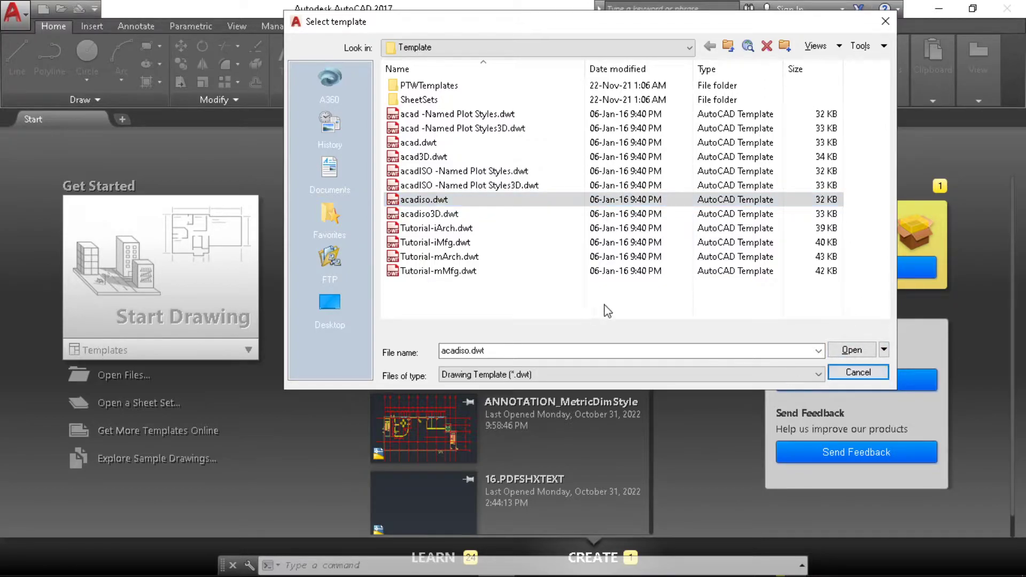
{"action": "left_click", "coordinate": [856, 373]}
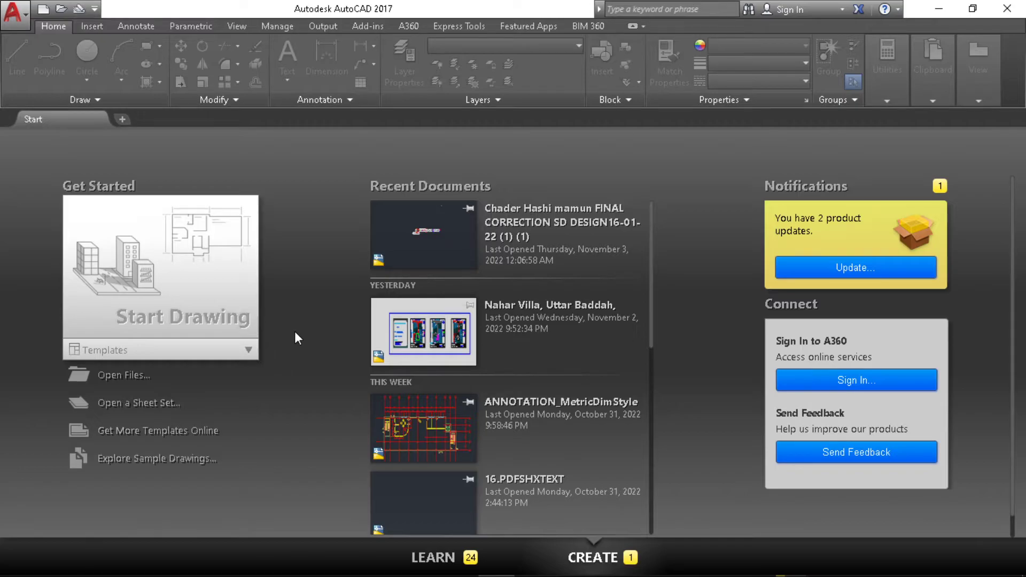
{"action": "left_click", "coordinate": [255, 355]}
{"action": "left_click", "coordinate": [43, 8]}
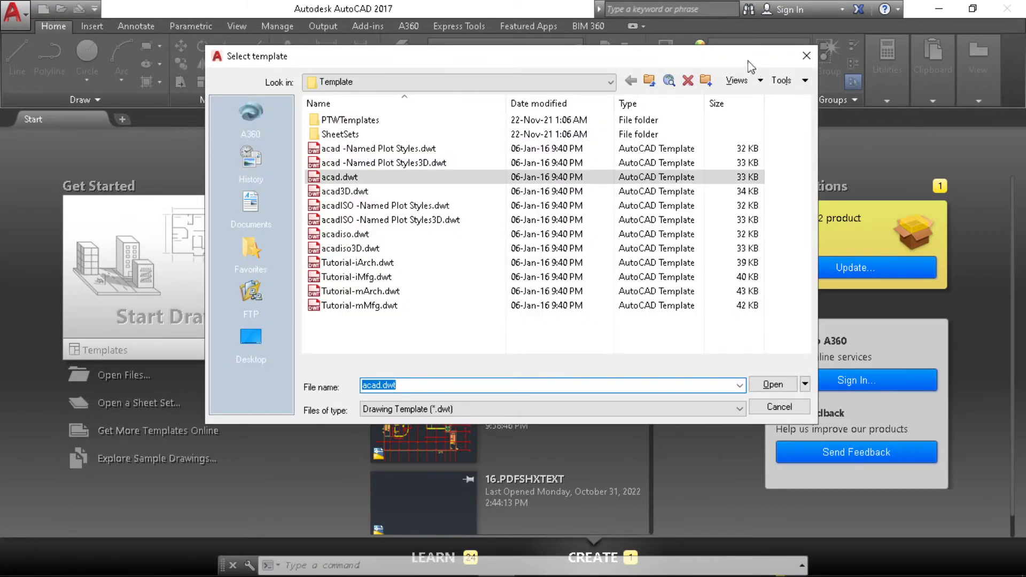
{"action": "left_click", "coordinate": [807, 57]}
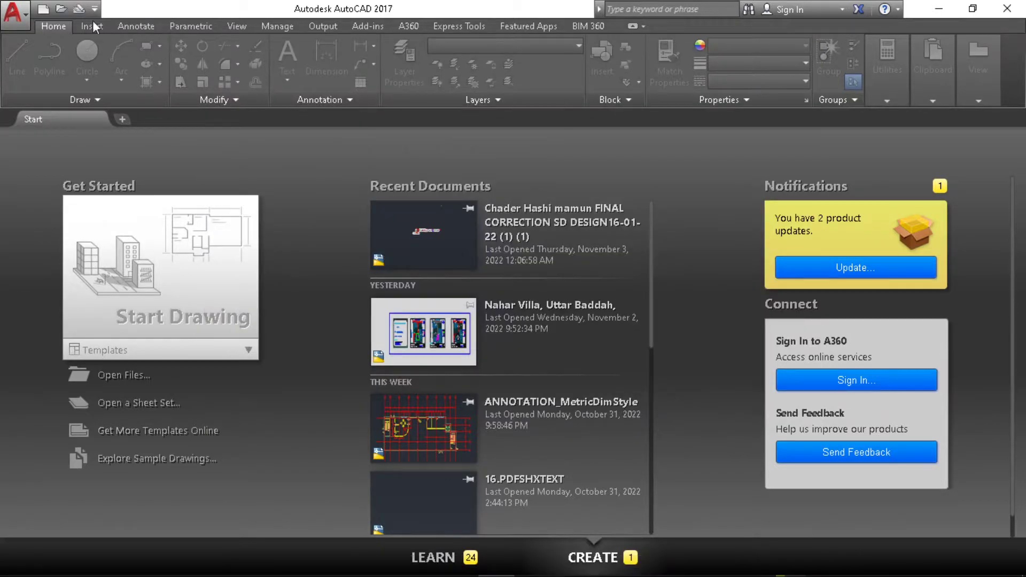
Create a new drawing from the acad.dwt template.
{"action": "left_click", "coordinate": [13, 12]}
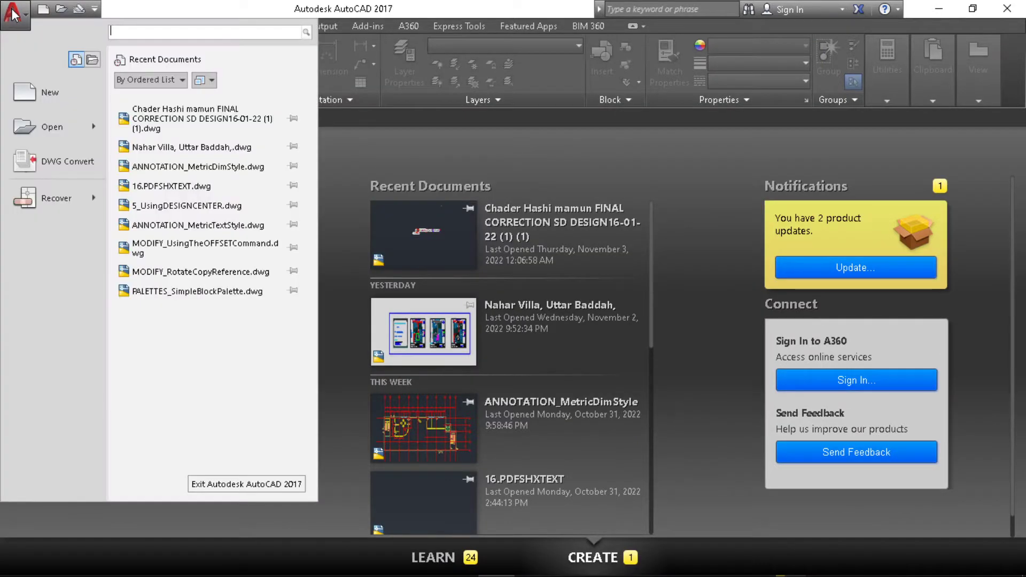
{"action": "left_click", "coordinate": [57, 88]}
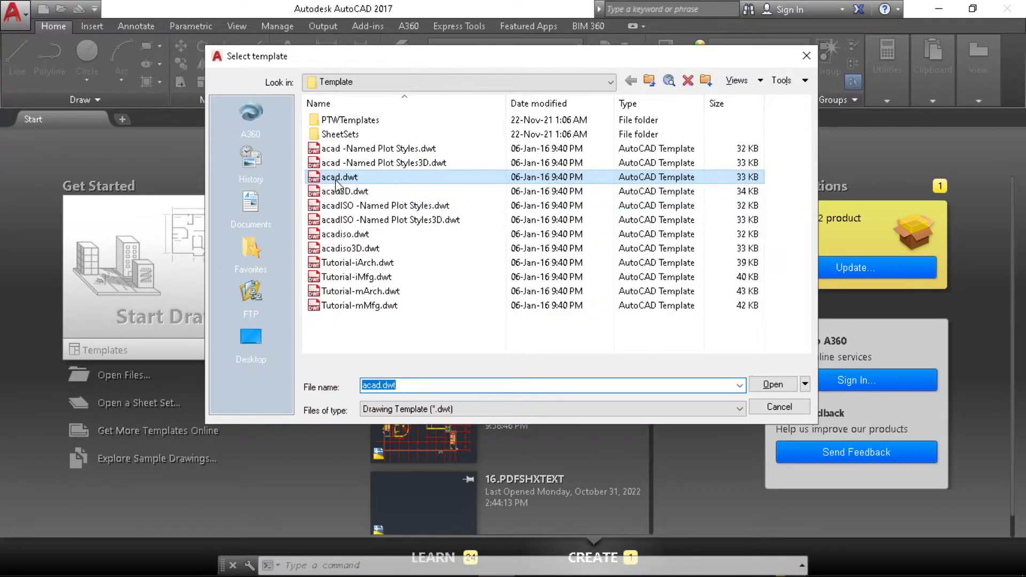
{"action": "left_click", "coordinate": [759, 385]}
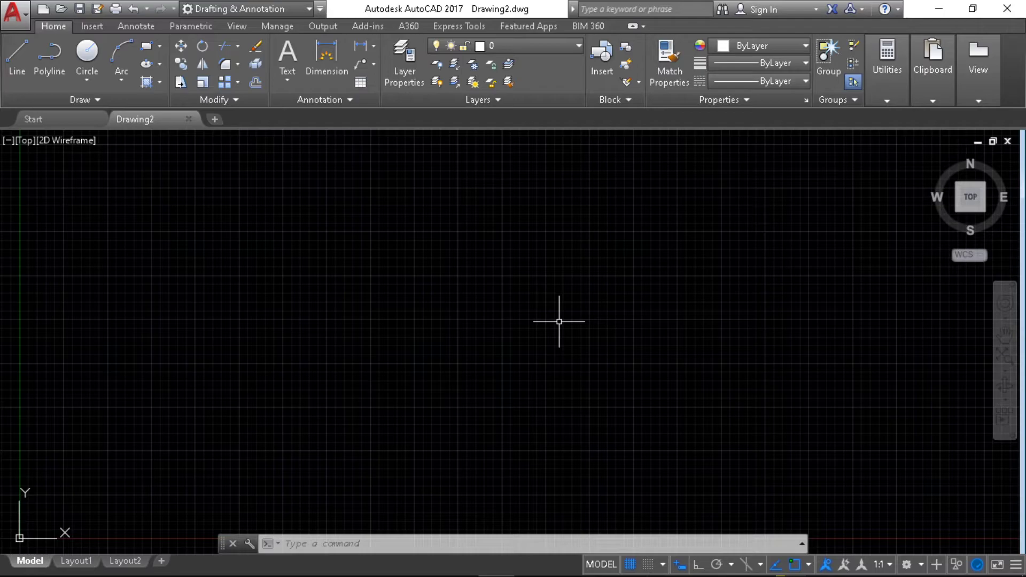
Set the STARTUP system variable to 1.
{"action": "type", "text": "startup"}
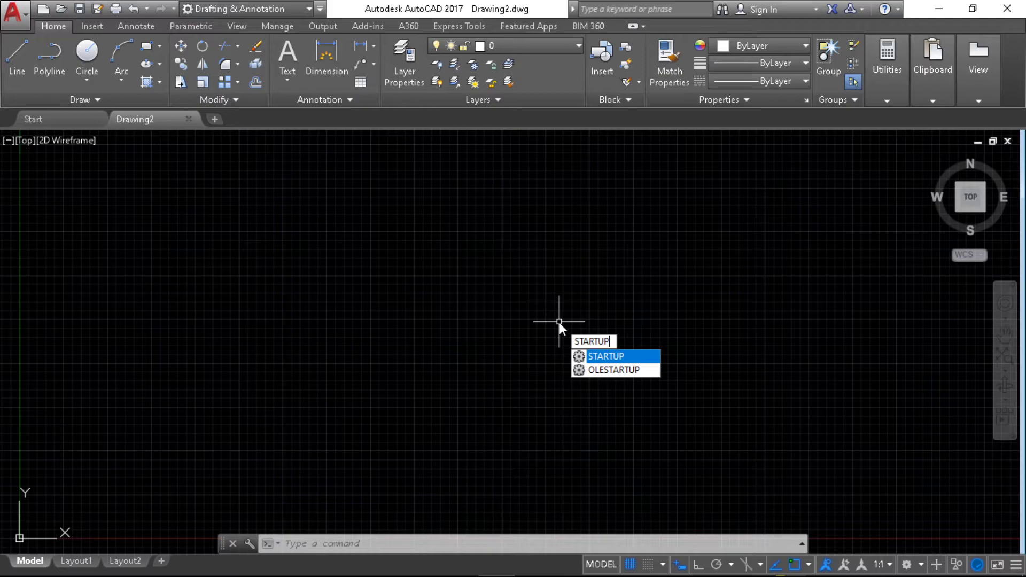
{"action": "key", "text": "Return"}
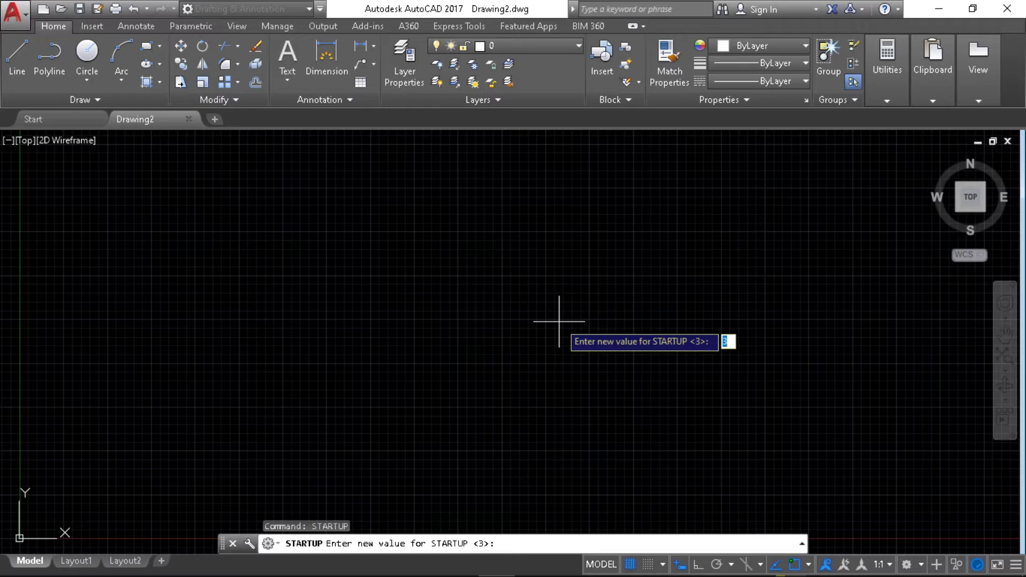
{"action": "type", "text": "1"}
{"action": "key", "text": "Return"}
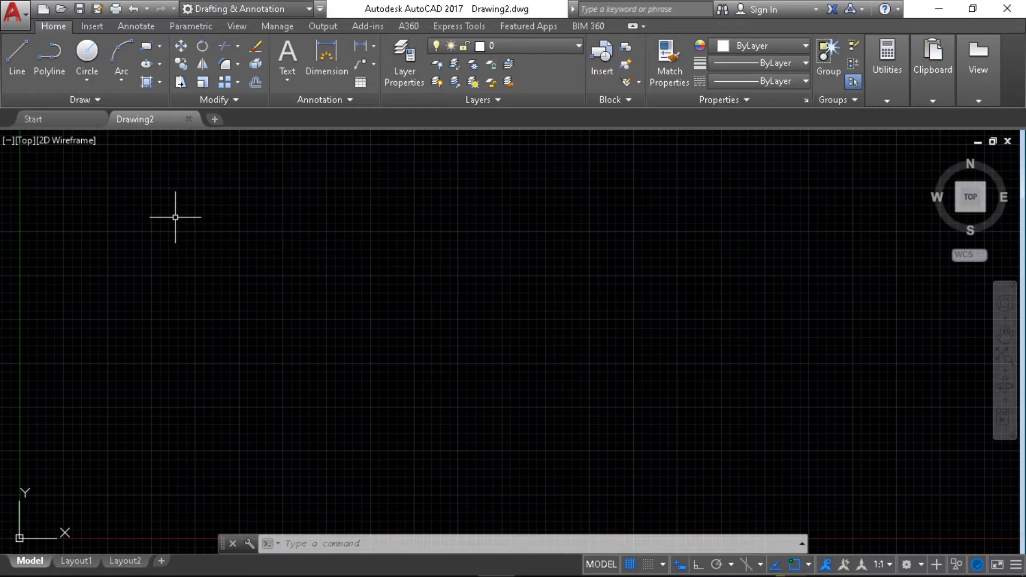
Start creating a new drawing and look through the Imperial start-from-scratch settings and the Acad3d.dwt template.
{"action": "left_click", "coordinate": [45, 14]}
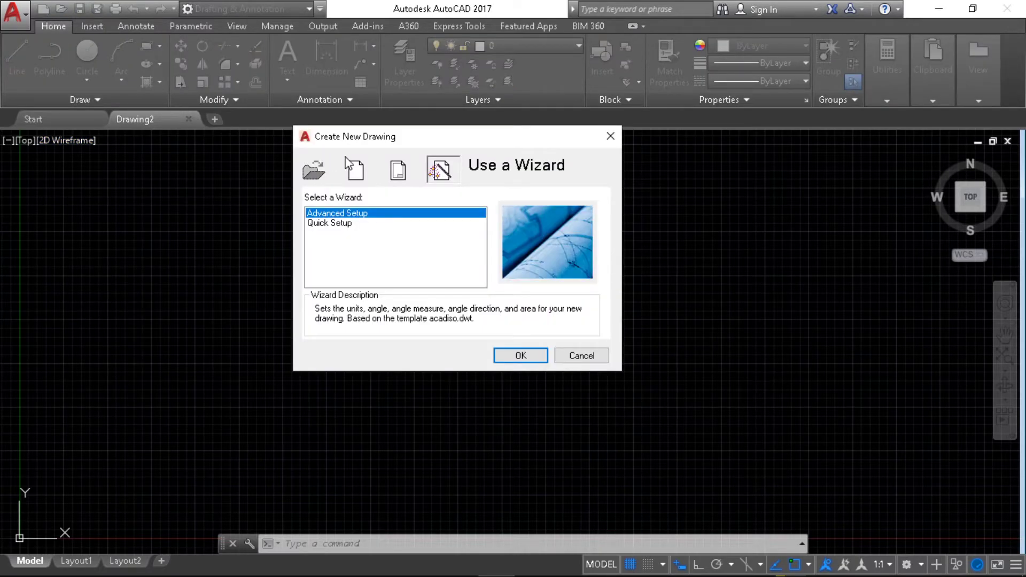
{"action": "left_click_drag", "start_coordinate": [415, 140], "coordinate": [483, 143]}
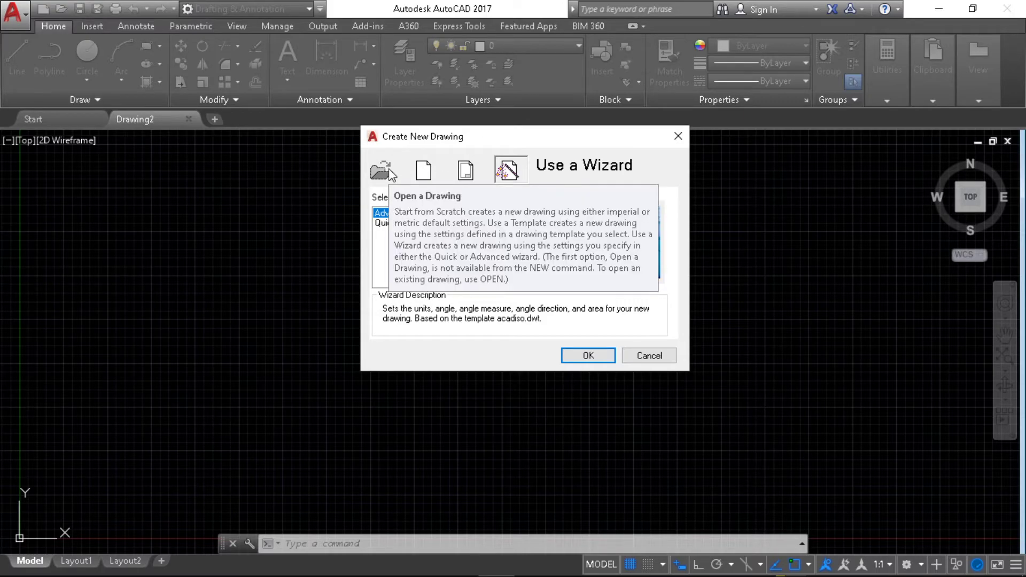
{"action": "left_click", "coordinate": [422, 172]}
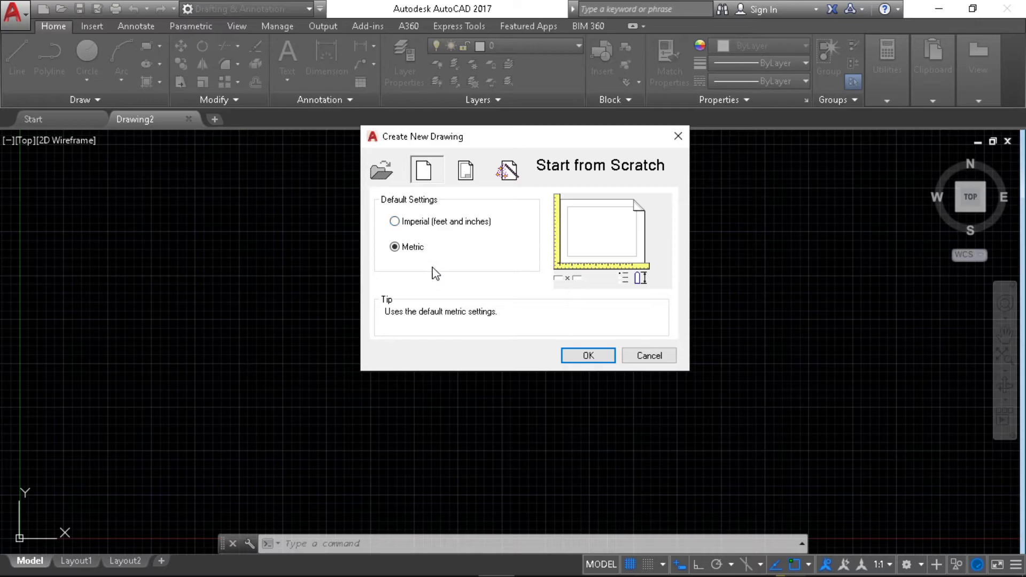
{"action": "left_click", "coordinate": [426, 225]}
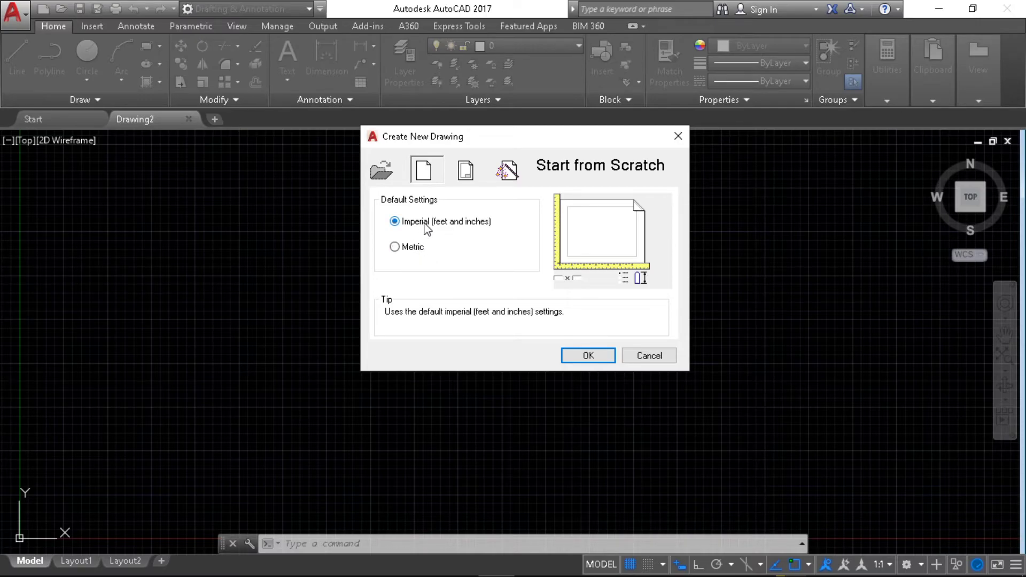
{"action": "left_click", "coordinate": [465, 172]}
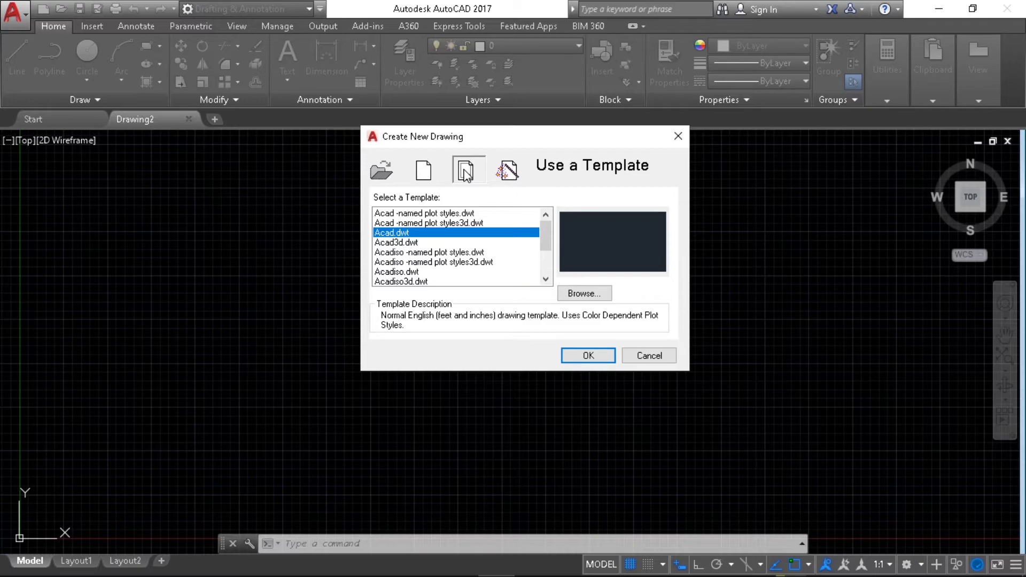
{"action": "left_click", "coordinate": [410, 243]}
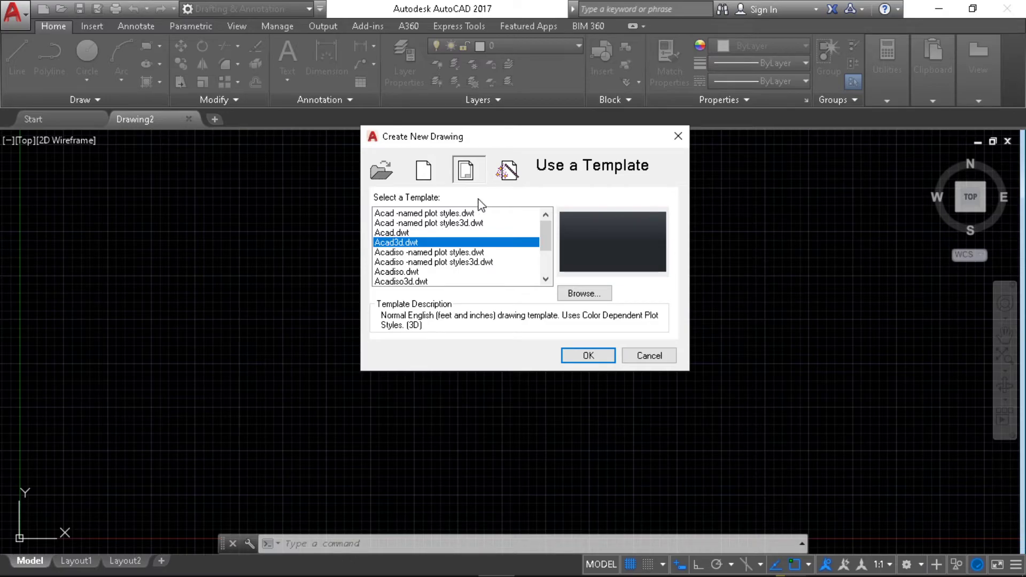
Start the Advanced Setup wizard and set the drawing units to Architectural with a precision of 0'-0 1/2".
{"action": "left_click", "coordinate": [506, 170]}
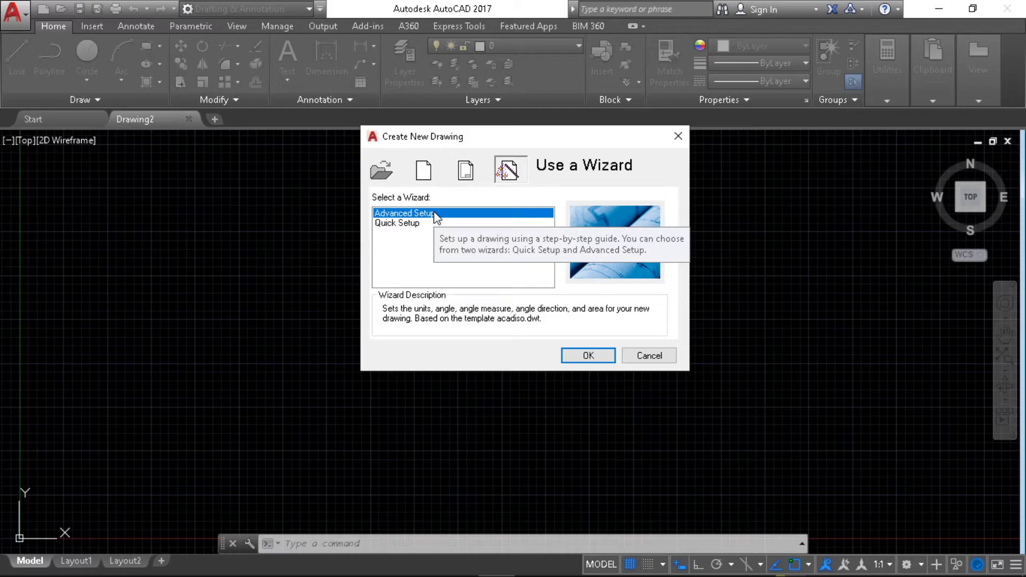
{"action": "left_click", "coordinate": [575, 354]}
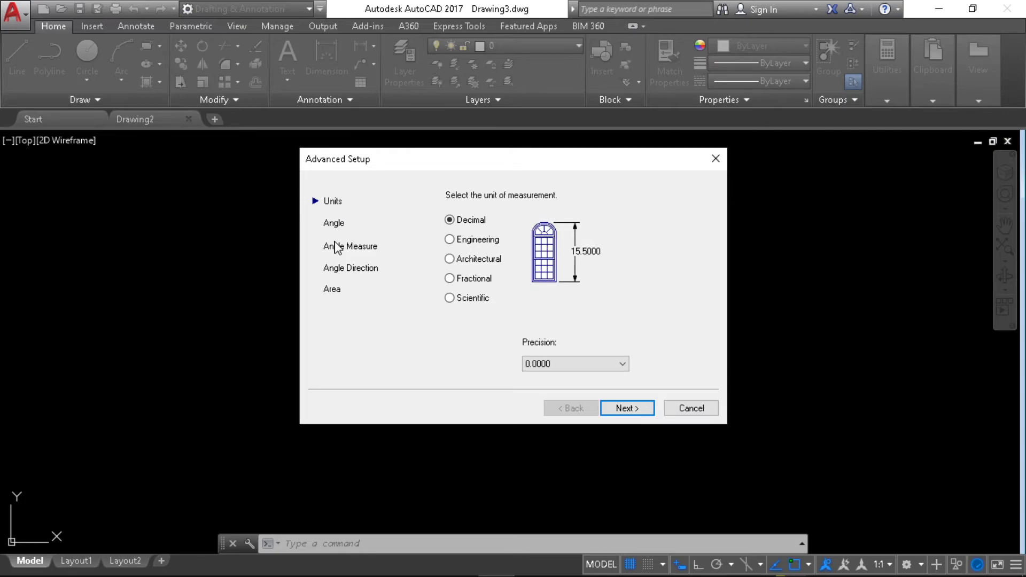
{"action": "left_click", "coordinate": [465, 266]}
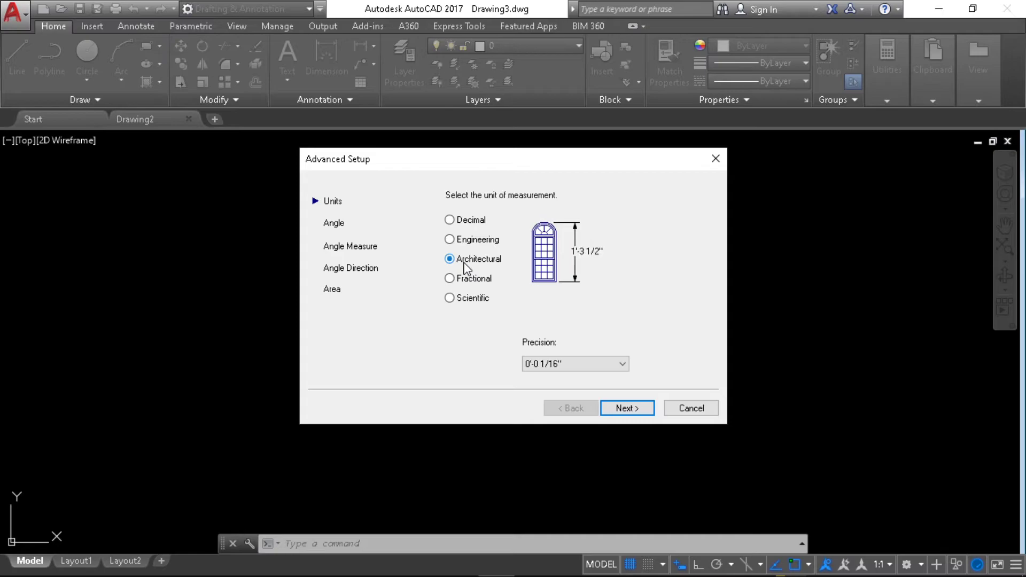
{"action": "left_click", "coordinate": [555, 366]}
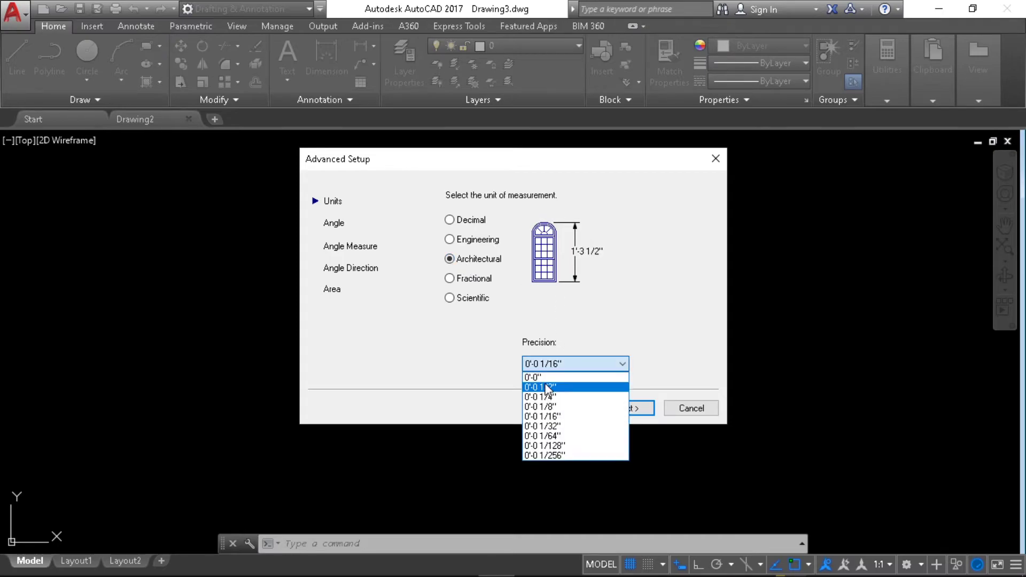
{"action": "left_click", "coordinate": [547, 387]}
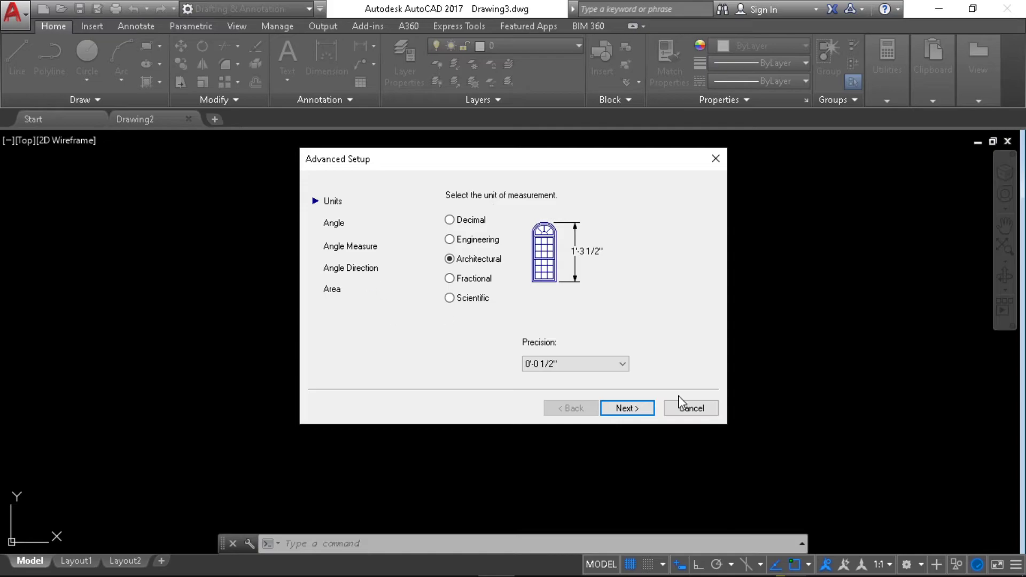
{"action": "left_click", "coordinate": [642, 413]}
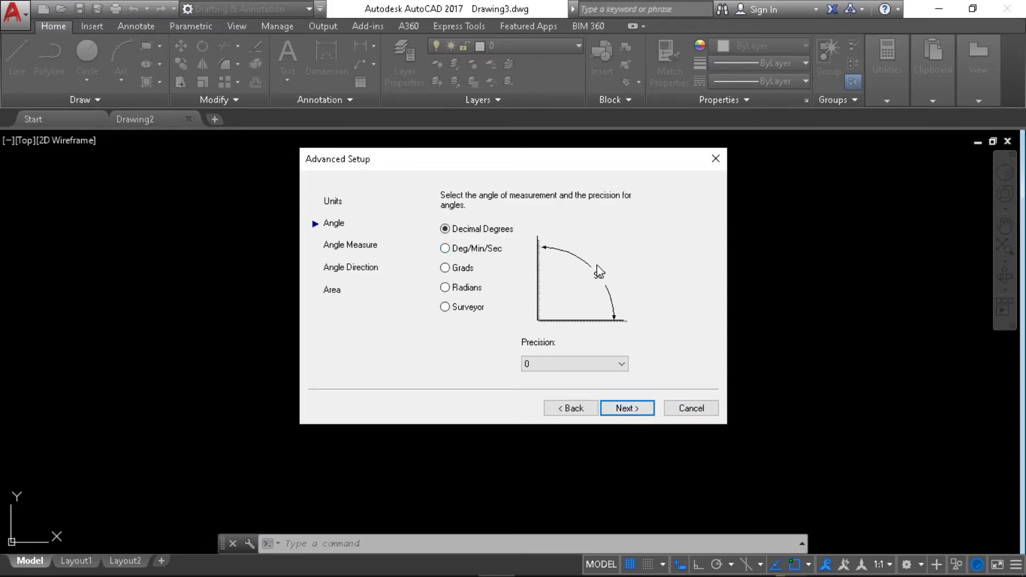
Accept decimal degrees, East as the angle base, counter-clockwise direction and the default area, and finish the Advanced Setup.
{"action": "left_click", "coordinate": [630, 412]}
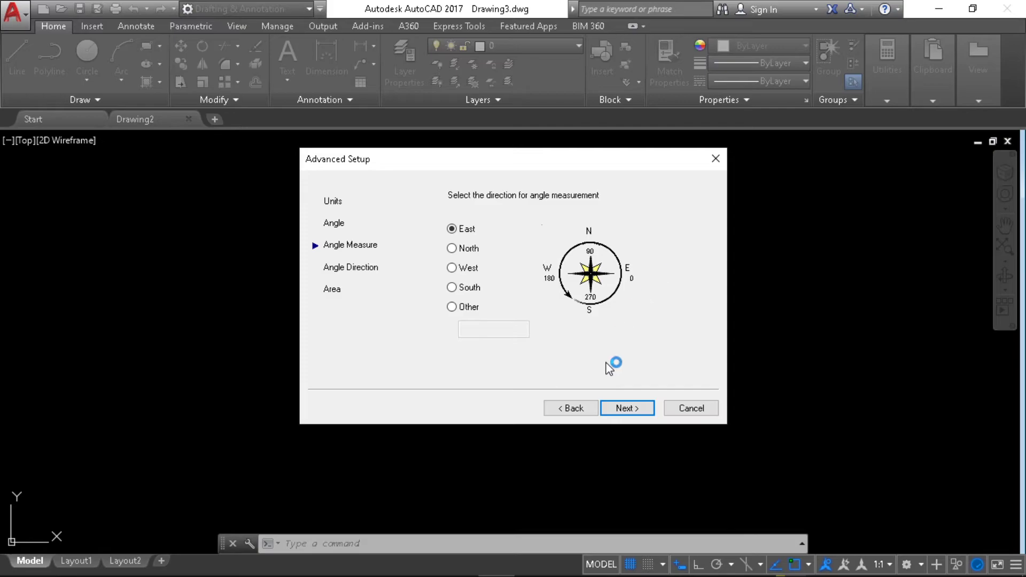
{"action": "left_click", "coordinate": [630, 411]}
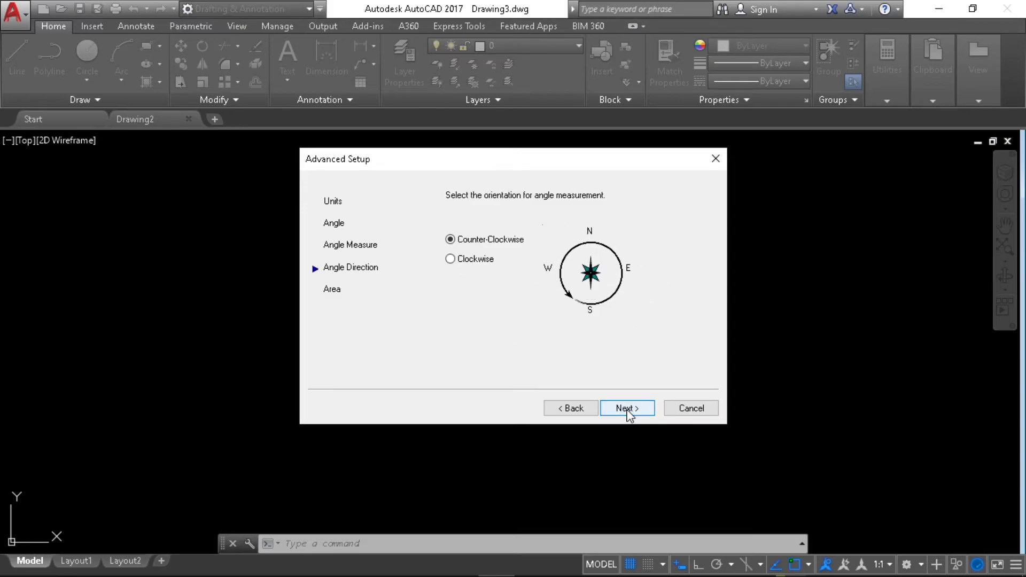
{"action": "left_click", "coordinate": [628, 409]}
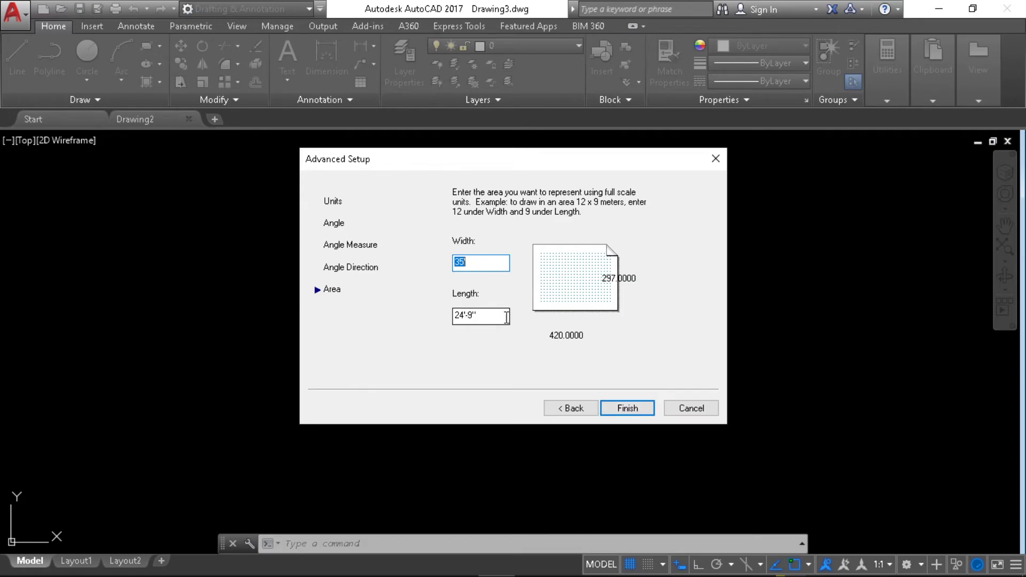
{"action": "left_click", "coordinate": [630, 408]}
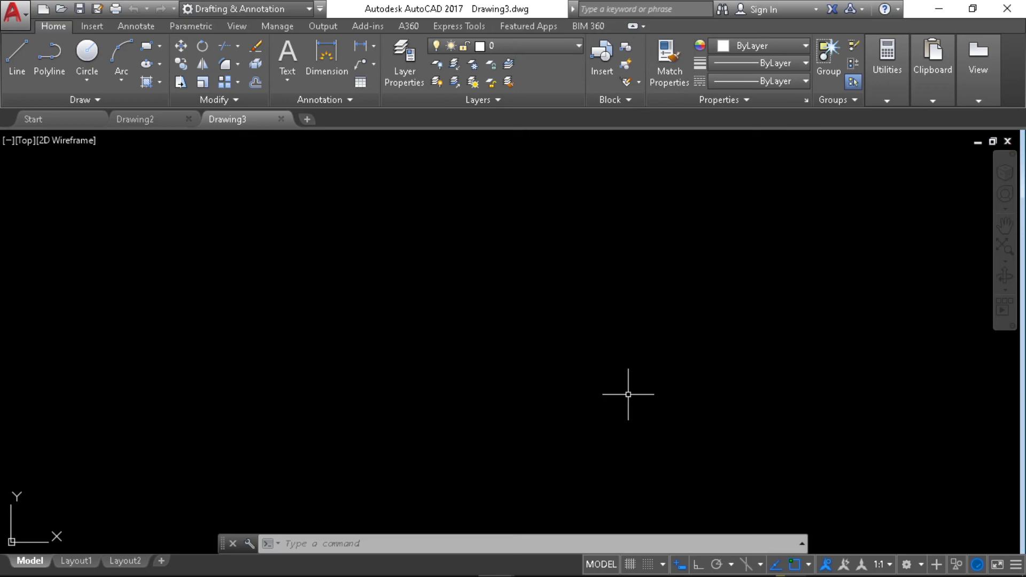
Set the STARTUP system variable back to 3.
{"action": "type", "text": "STARTUP"}
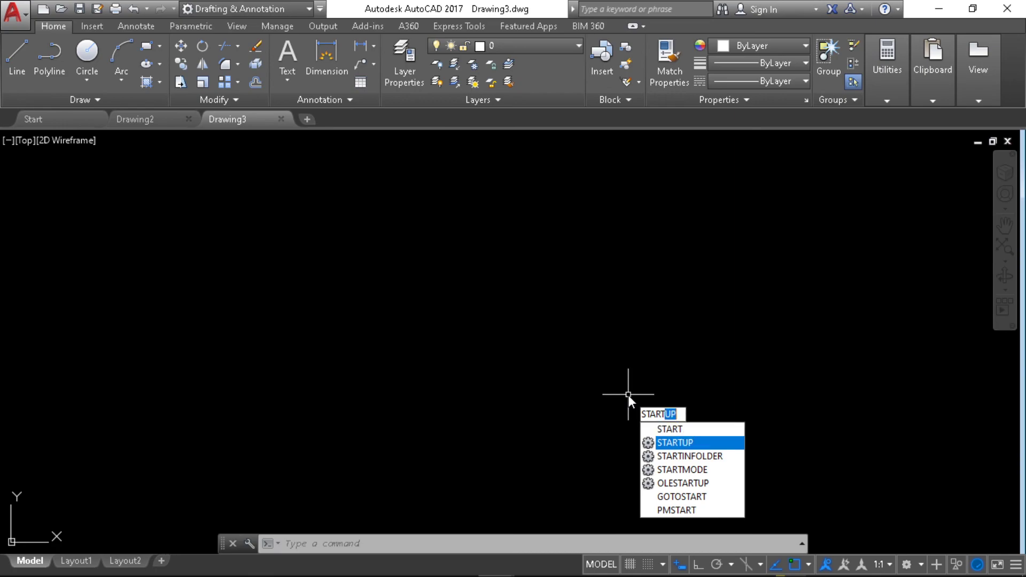
{"action": "key", "text": "Return"}
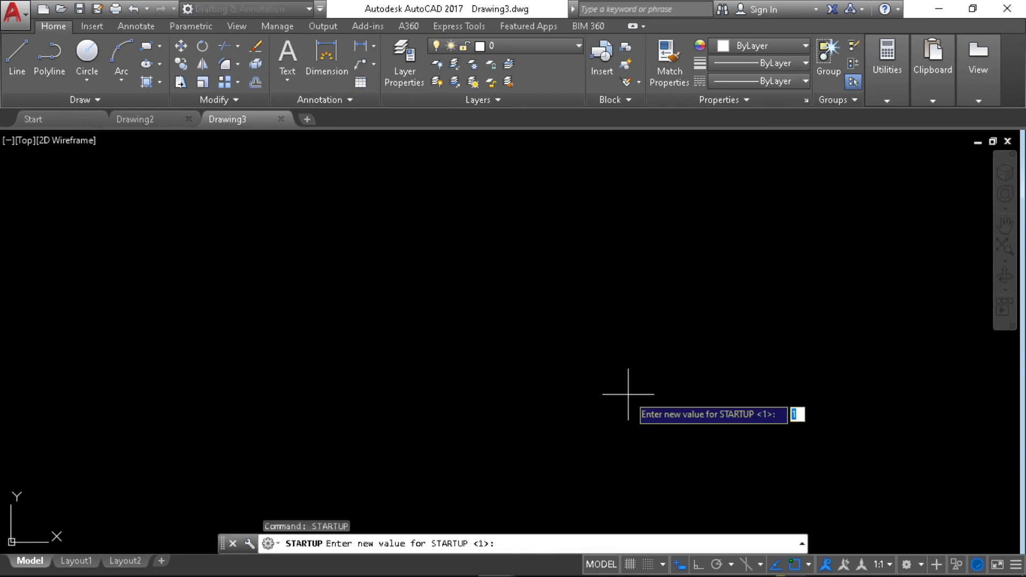
{"action": "key", "text": "BackSpace"}
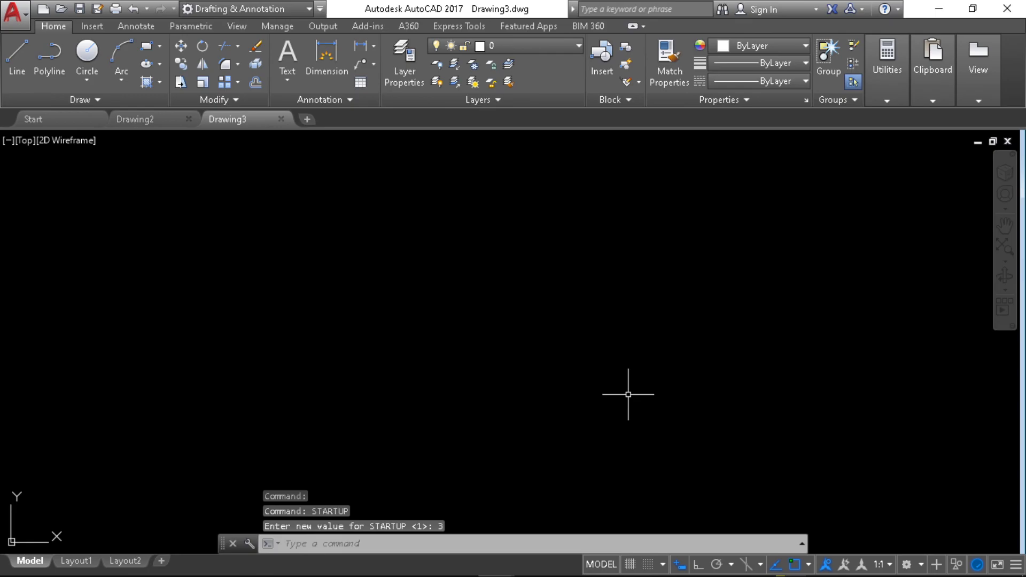
Check which dialog a new drawing request brings up and close it without creating a drawing.
{"action": "left_click", "coordinate": [42, 9]}
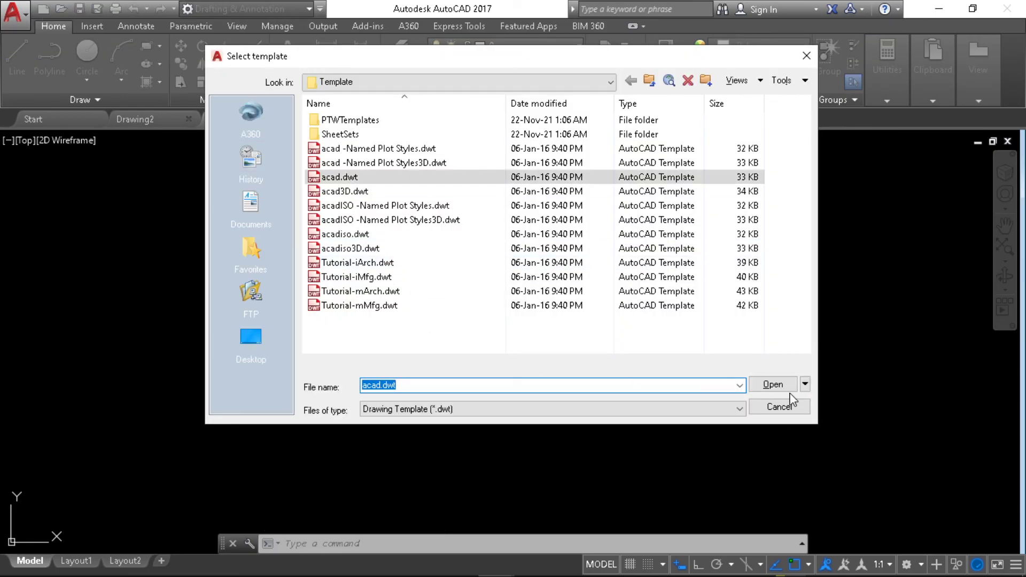
{"action": "left_click", "coordinate": [426, 353]}
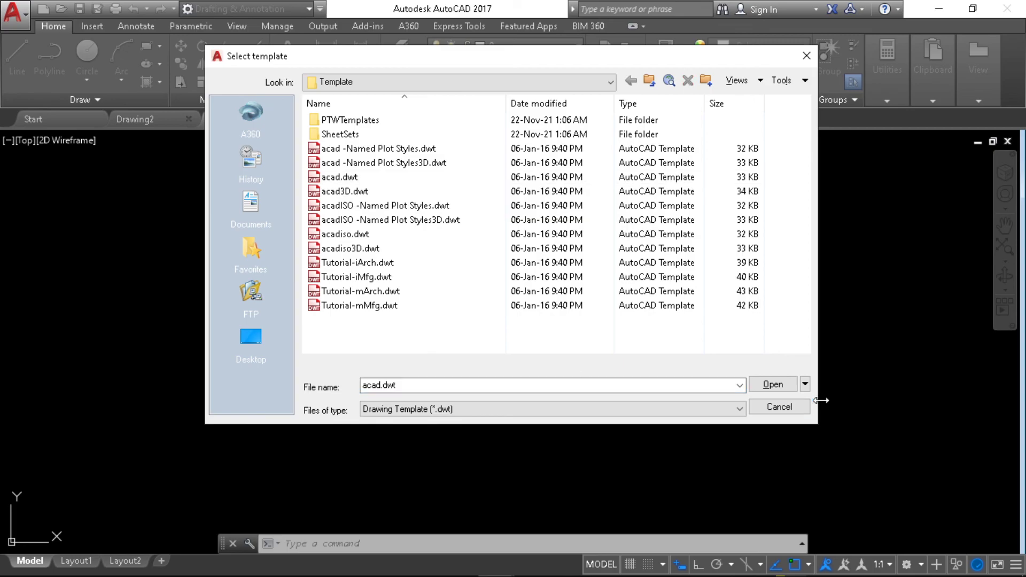
{"action": "left_click", "coordinate": [774, 409]}
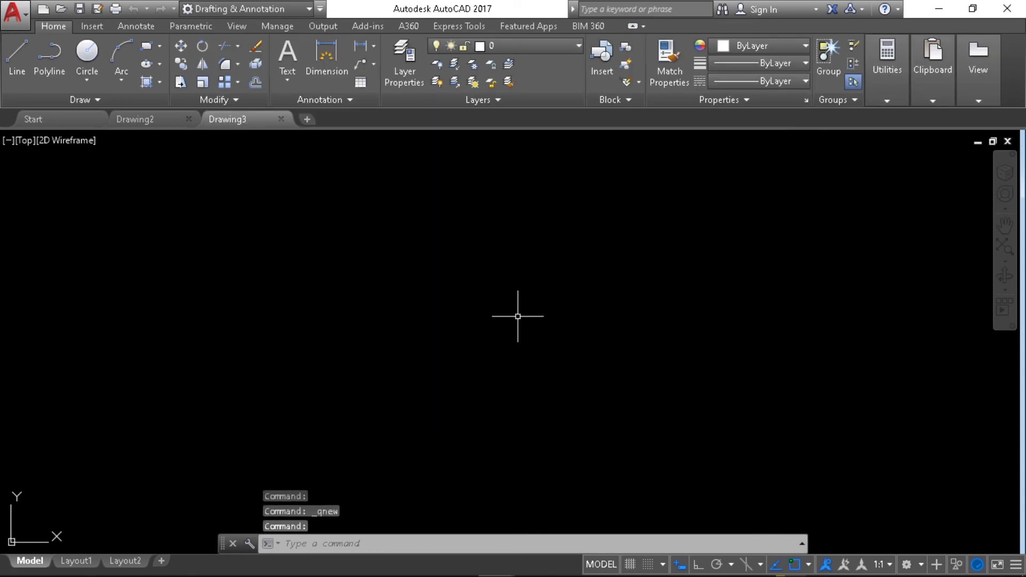